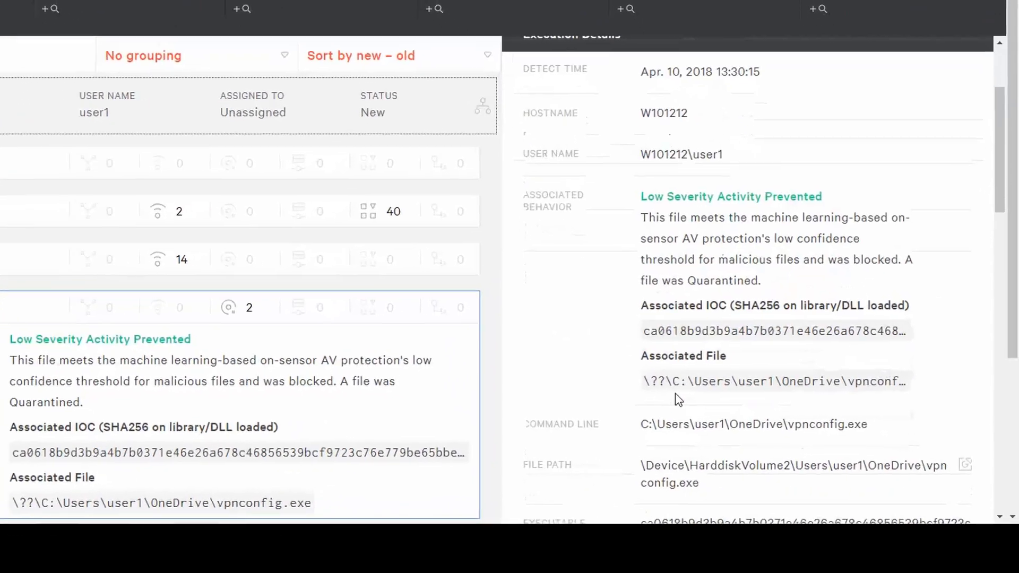
Review the execution details of the vpnconfig.exe detection and highlight the executable name in its command line.
scroll(701, 407, "down", 1)
scroll(626, 368, "down", 2)
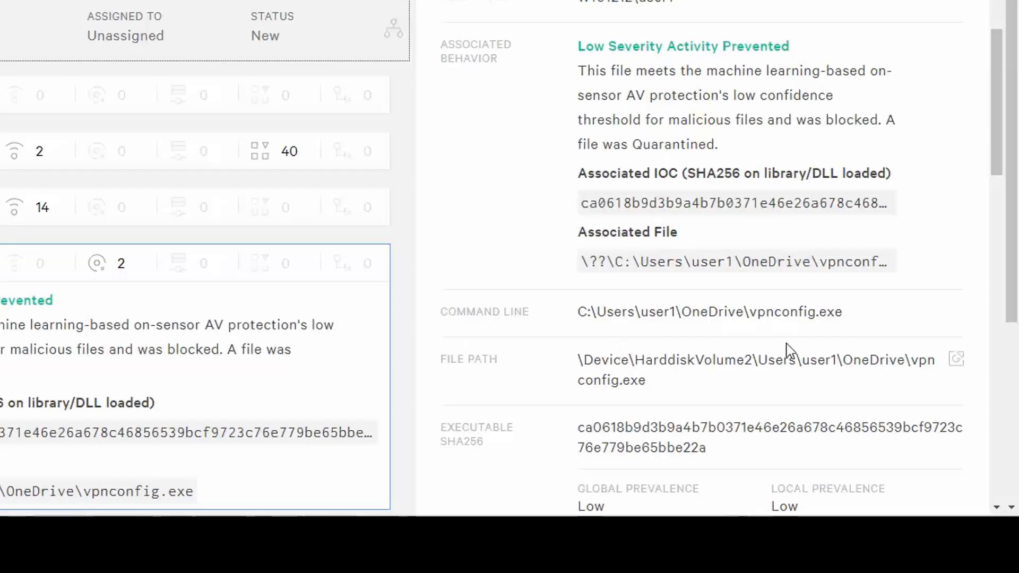
left_click_drag(750, 312, 856, 316)
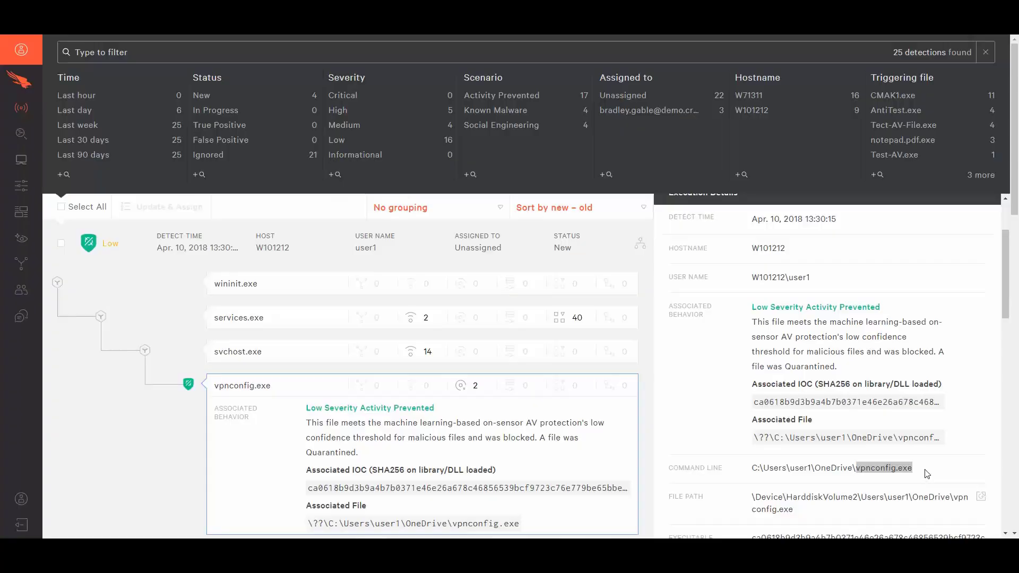
left_click(864, 314)
Set the vpnconfig.exe detection's status to False Positive and assign it to an analyst.
scroll(902, 94, "up", 1)
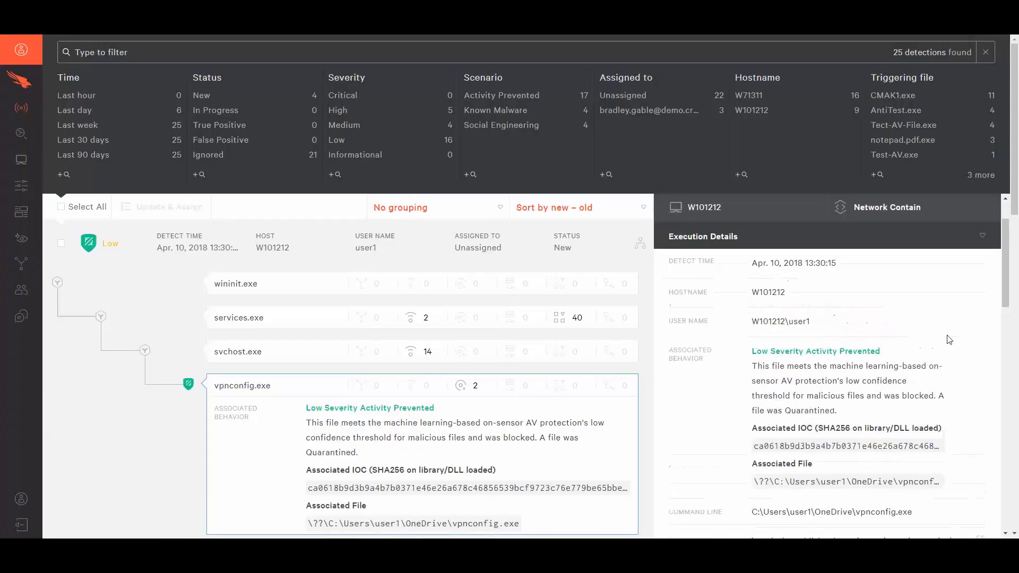
left_click(741, 247)
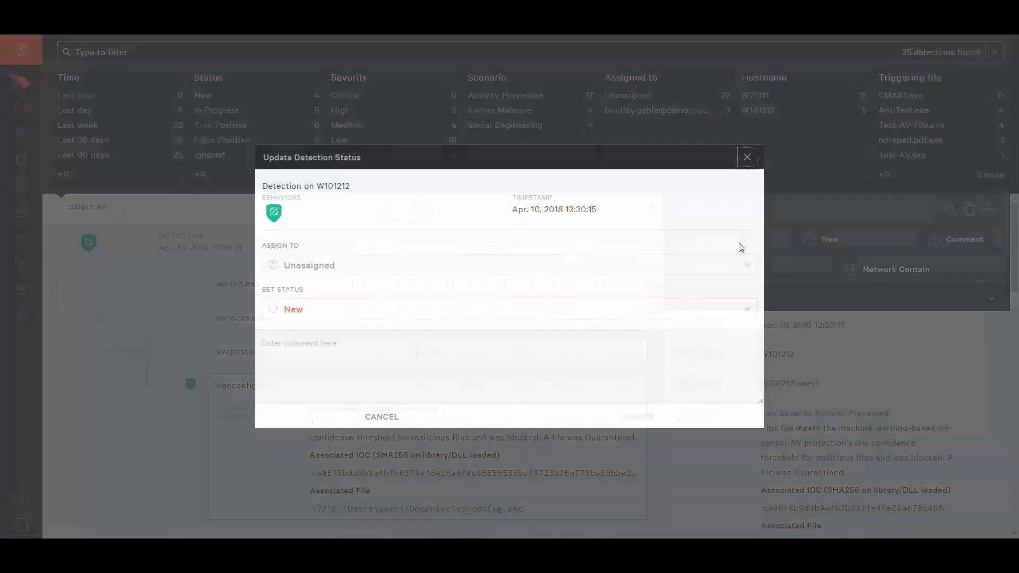
left_click(749, 312)
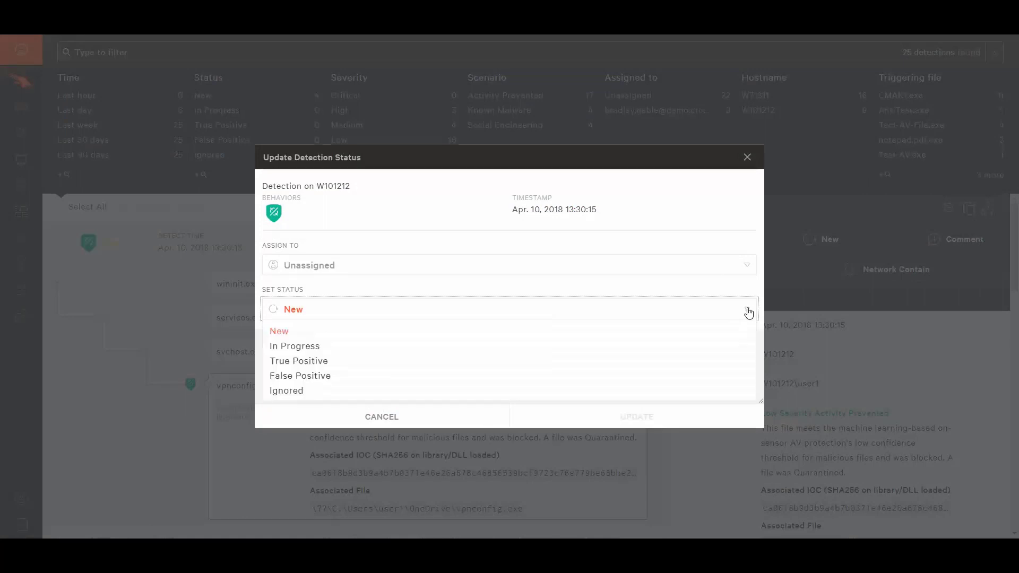
left_click(317, 378)
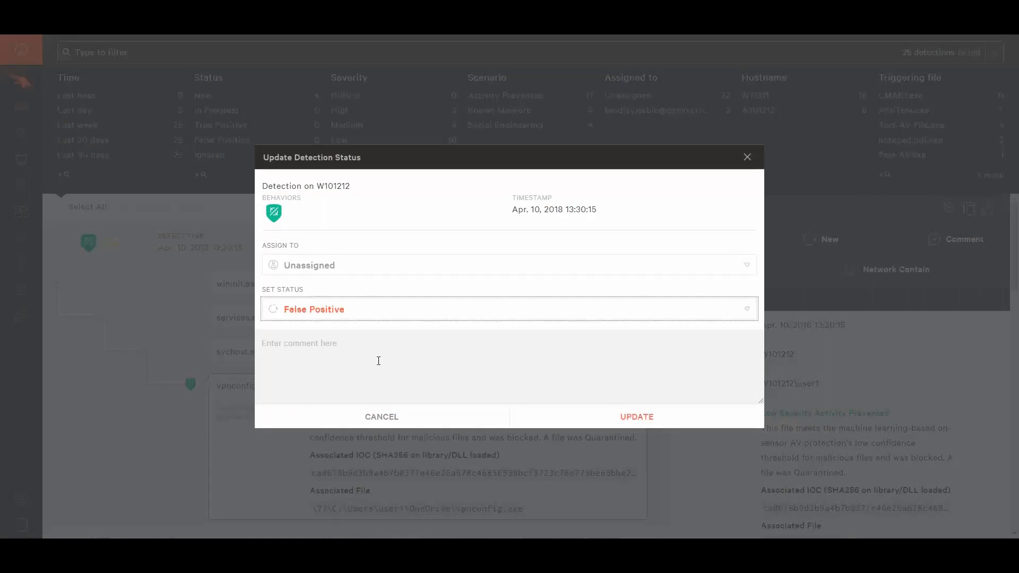
left_click(749, 268)
left_click(318, 345)
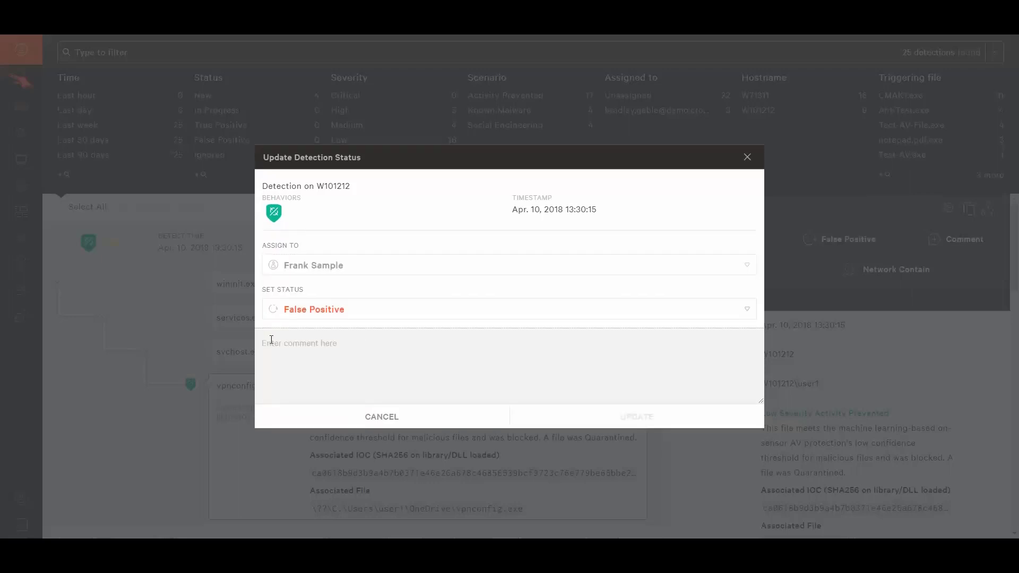
Add the comment "This is our vpn configuration tool." to the vpnconfig.exe detection and save the update.
left_click(271, 340)
type("This is our vpn configuration tool.")
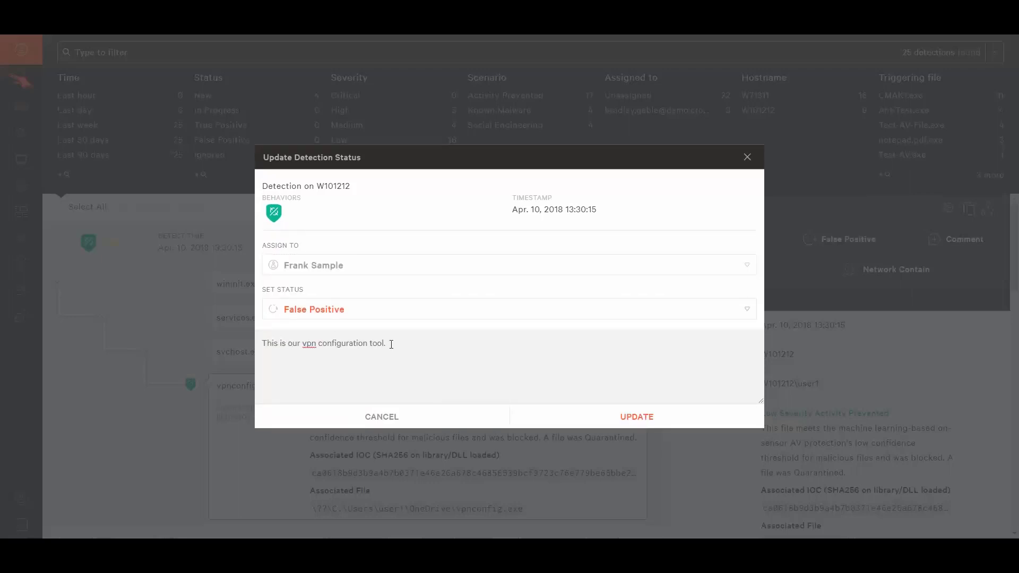
left_click(626, 417)
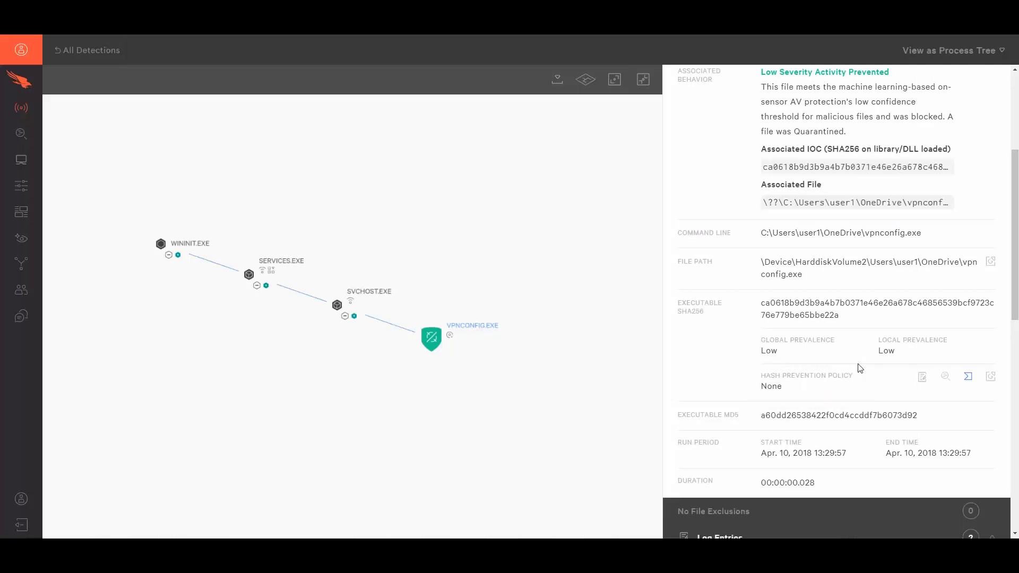
Upload the vpnconfig.exe hash for Windows and apply the Never Block policy action to it.
left_click(921, 378)
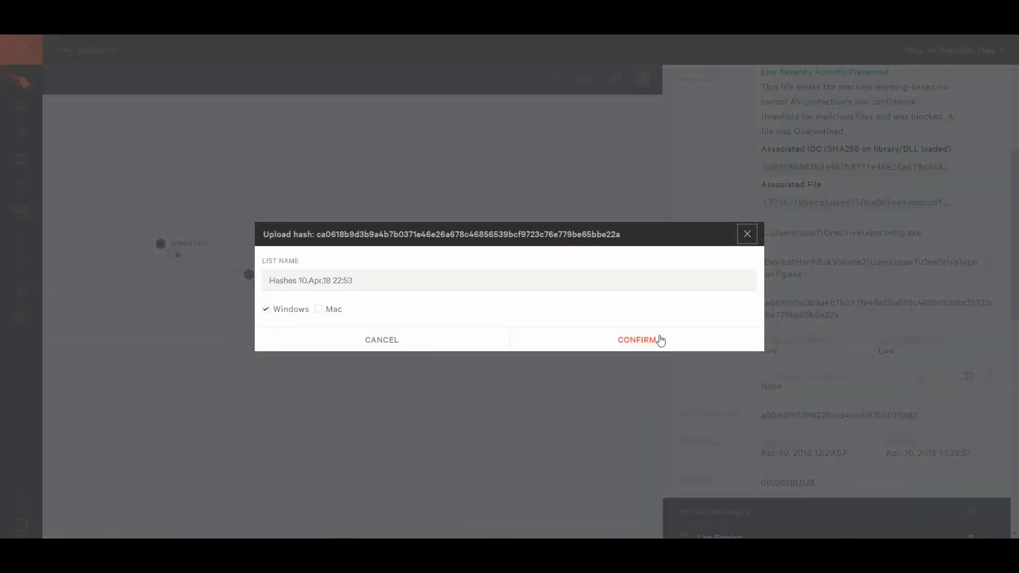
left_click(678, 346)
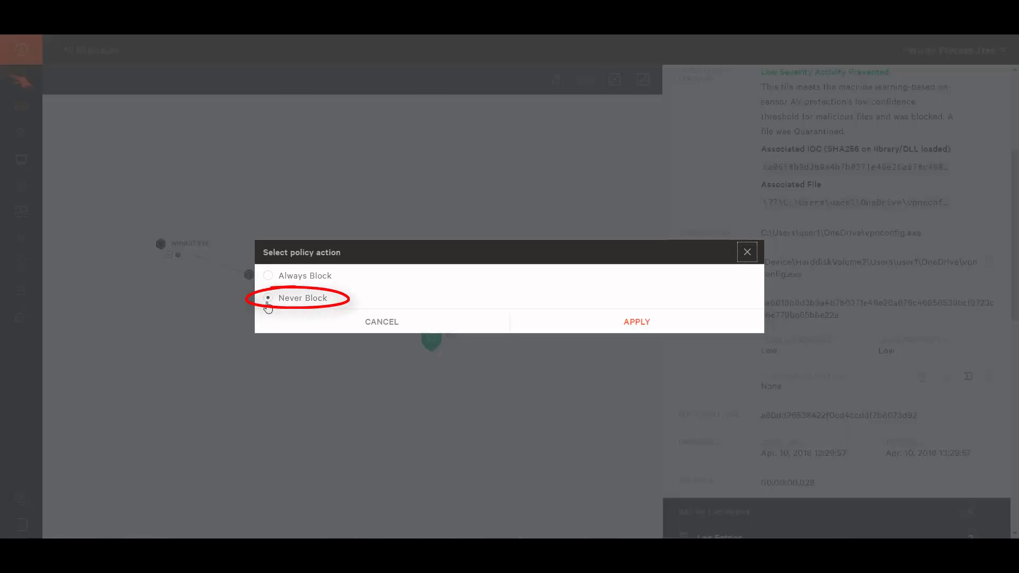
left_click(631, 330)
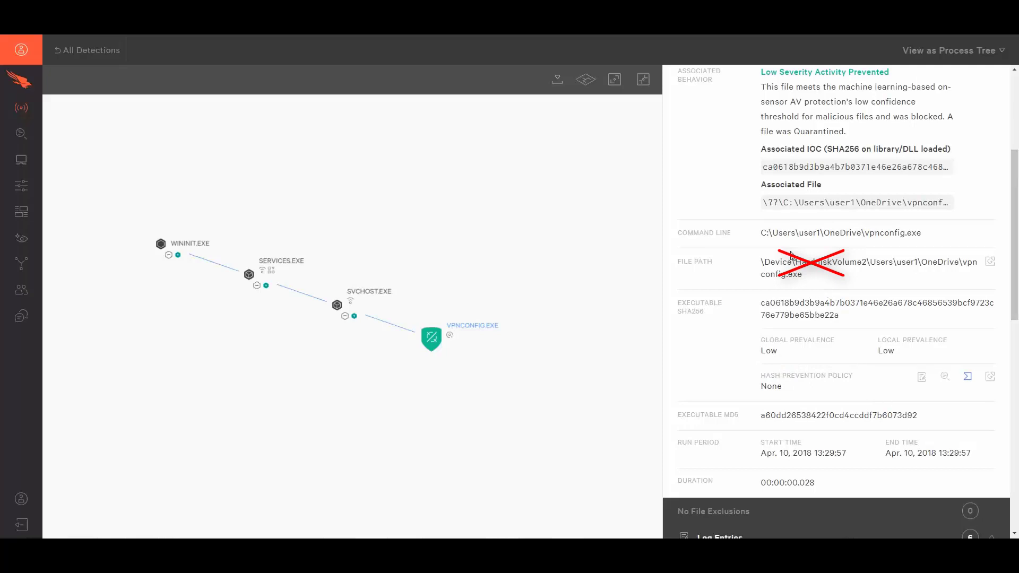
Copy Users\user1\OneDrive\vpnconfig.exe from the command line and start a new file exclusion targeting the host group W10_ngav_full.
left_click_drag(772, 233, 925, 243)
key("ctrl+c")
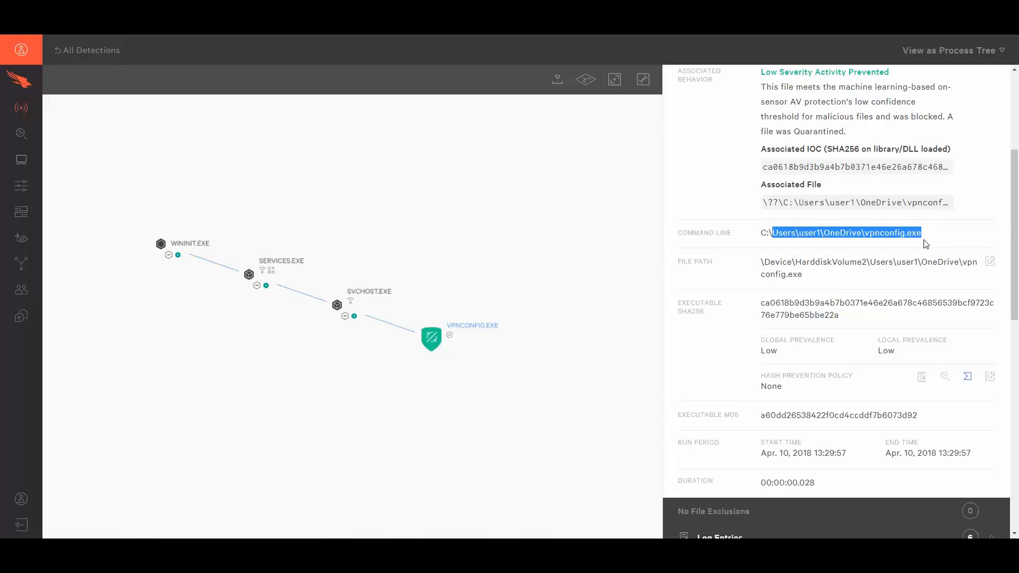
mouse_move(21, 186)
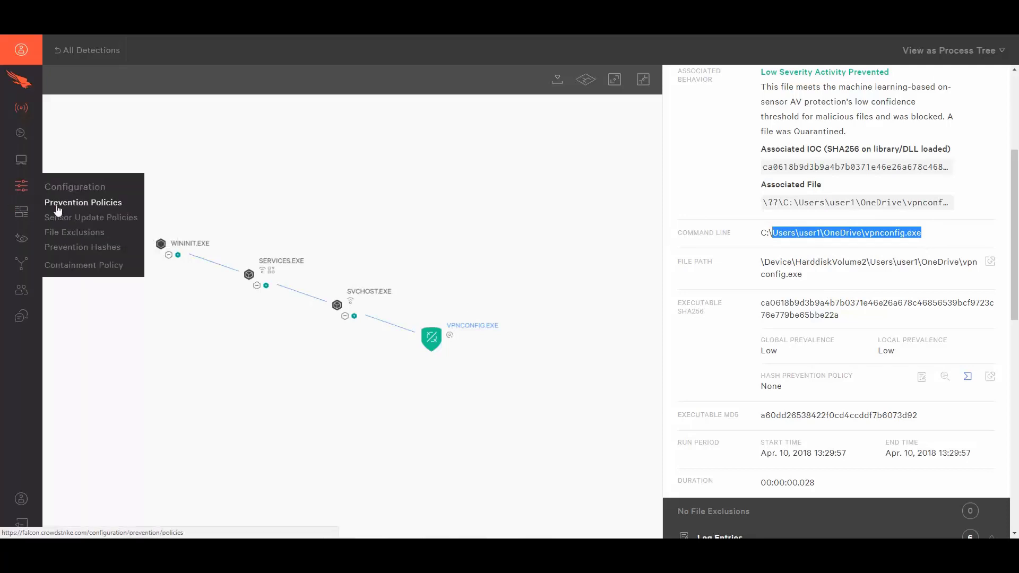
left_click(63, 232)
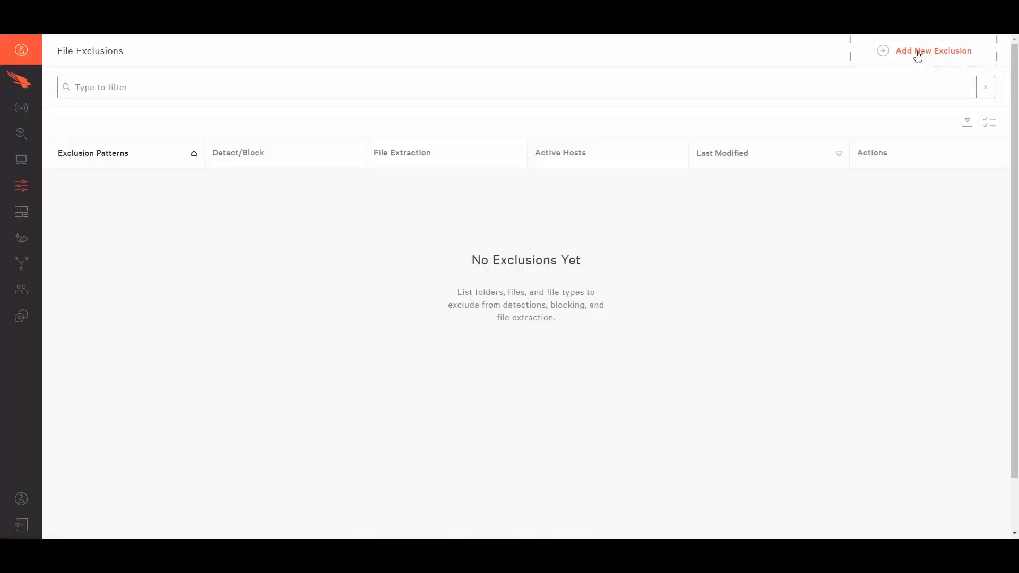
left_click(917, 53)
left_click(275, 307)
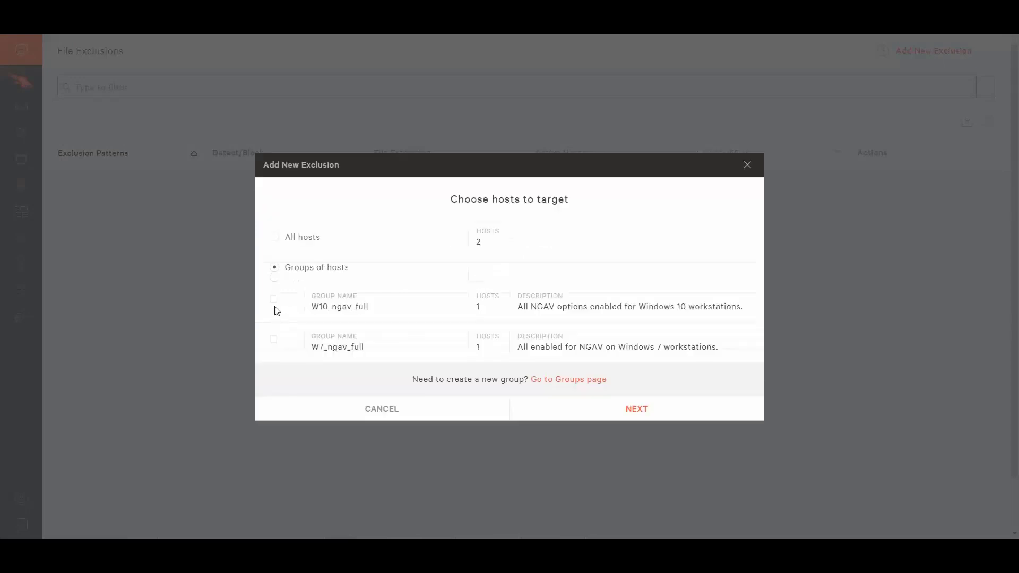
left_click(273, 299)
left_click(636, 411)
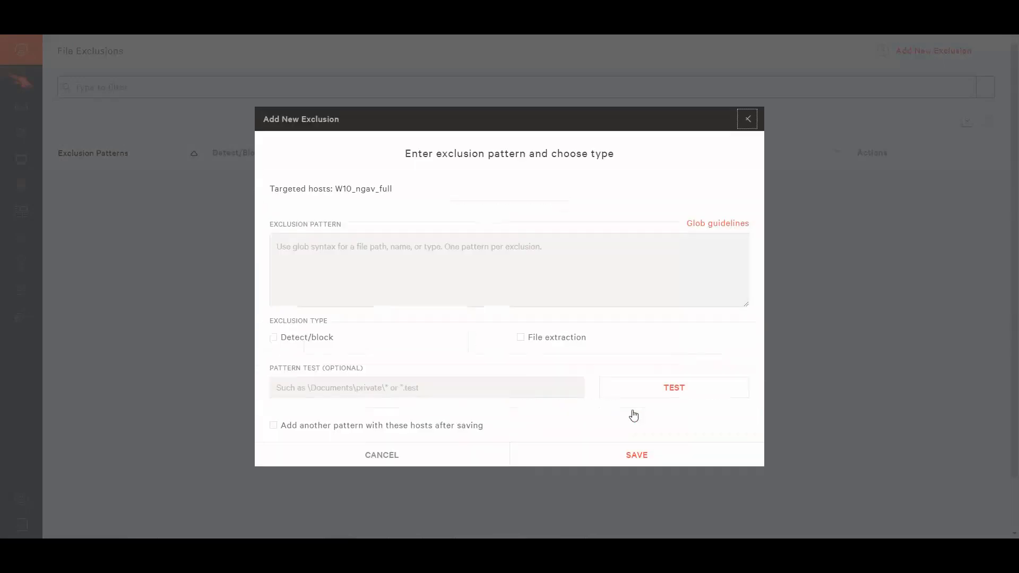
Paste the copied path as the exclusion pattern and replace the user folder with a wildcard, giving Users\*\OneDrive\vpnconfig.exe.
left_click(375, 237)
key("ctrl+v")
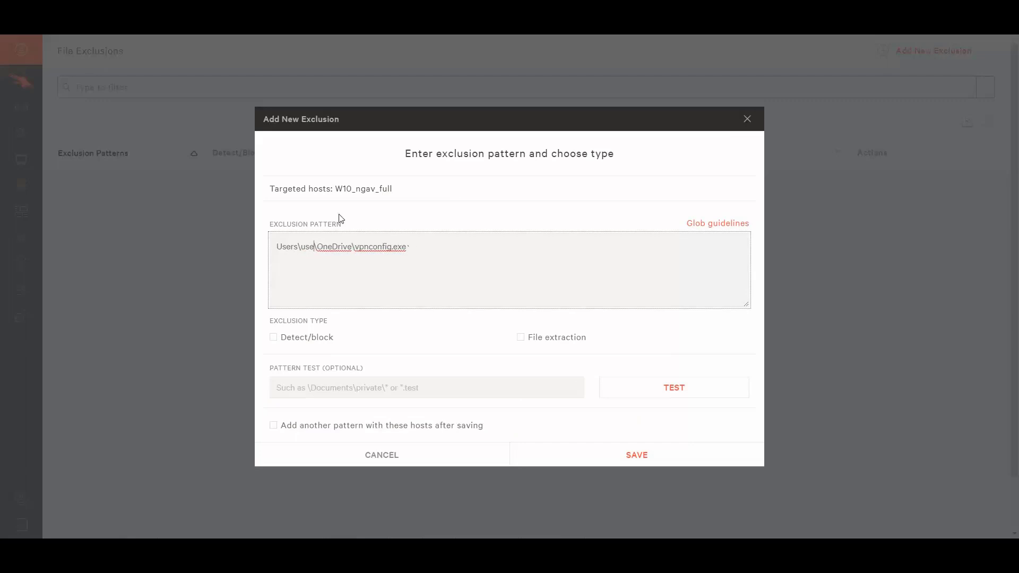
key("BackSpace")
key("BackSpace")
key("BackSpace")
key("BackSpace")
key("BackSpace")
type("*")
Test the exclusion pattern against c:\Users\user2\OneDrive\vpnconfig.exe and select Detect/block as the exclusion type.
left_click(353, 386)
type("c:\\Users\\")
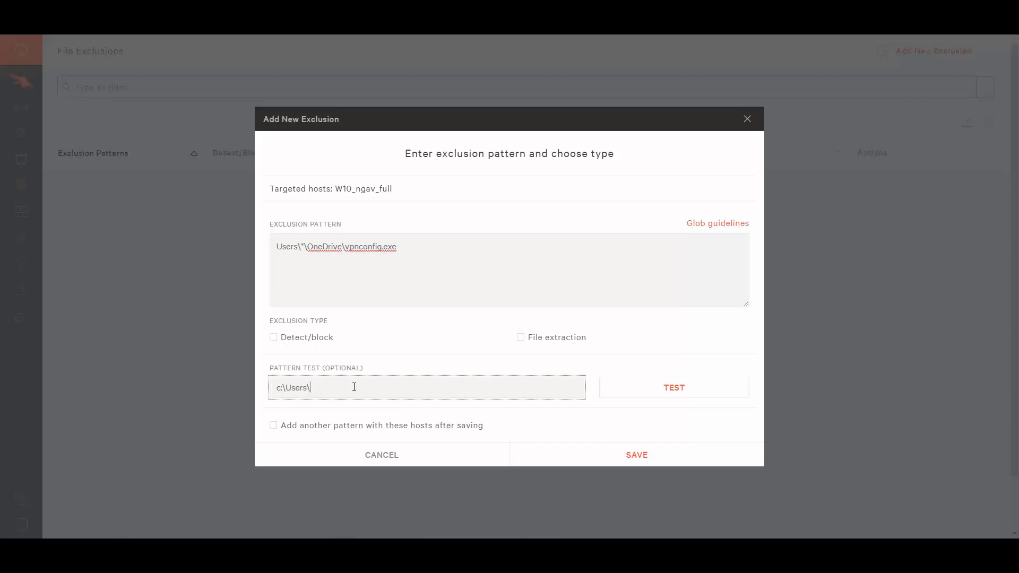
type("user2\\OneDrive\\vpnconfig.exe")
left_click(659, 387)
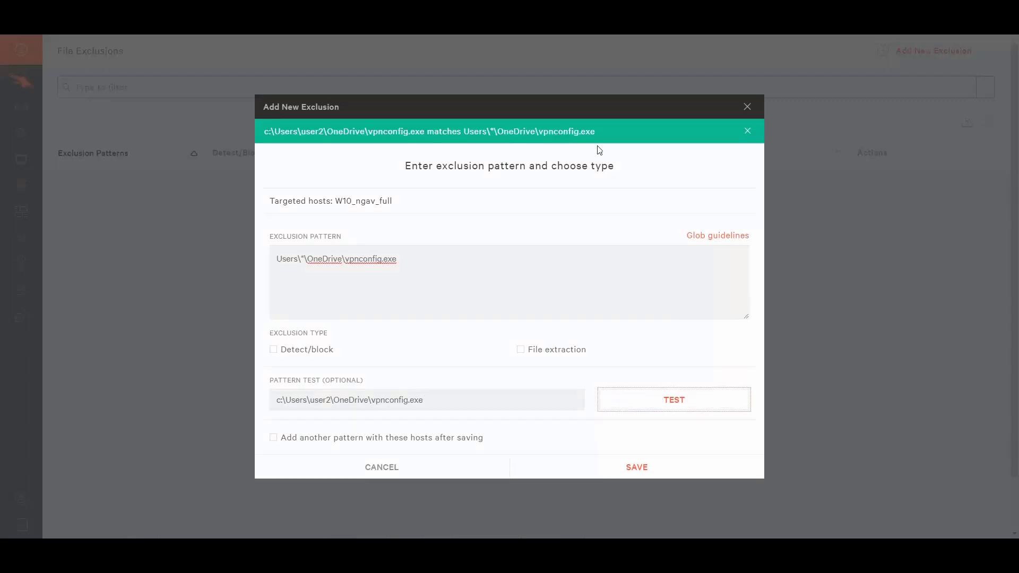
left_click(274, 350)
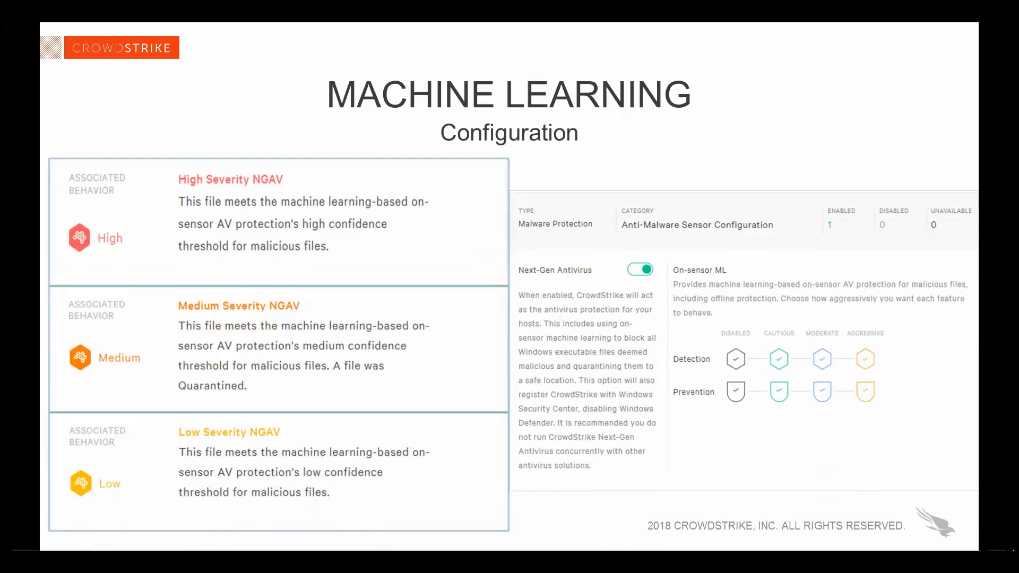
Examine the AntiTest.exe detection's file path, look up its hash on VirusTotal and view the file details there.
scroll(876, 468, "down", 4)
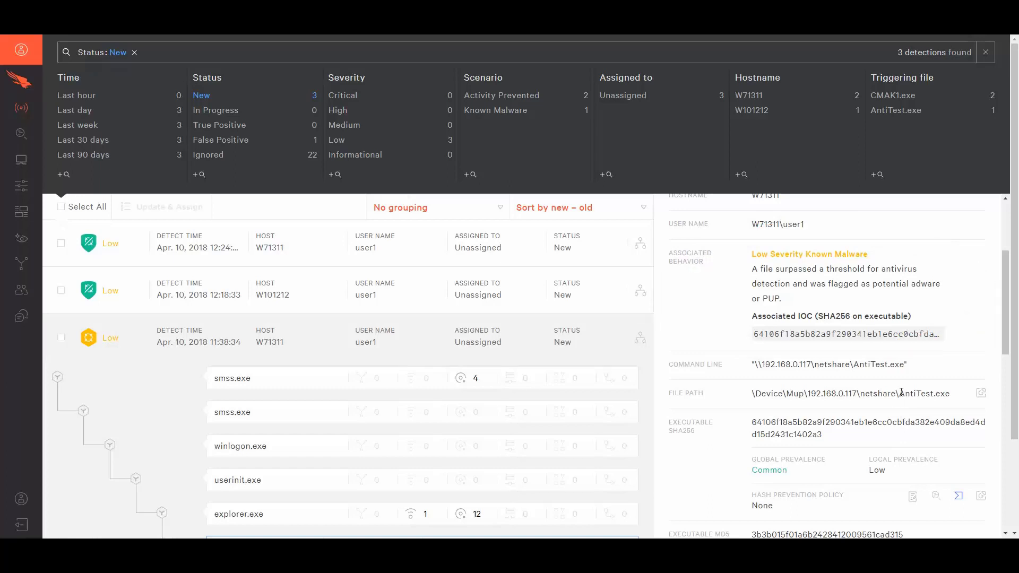
left_click_drag(899, 393, 956, 396)
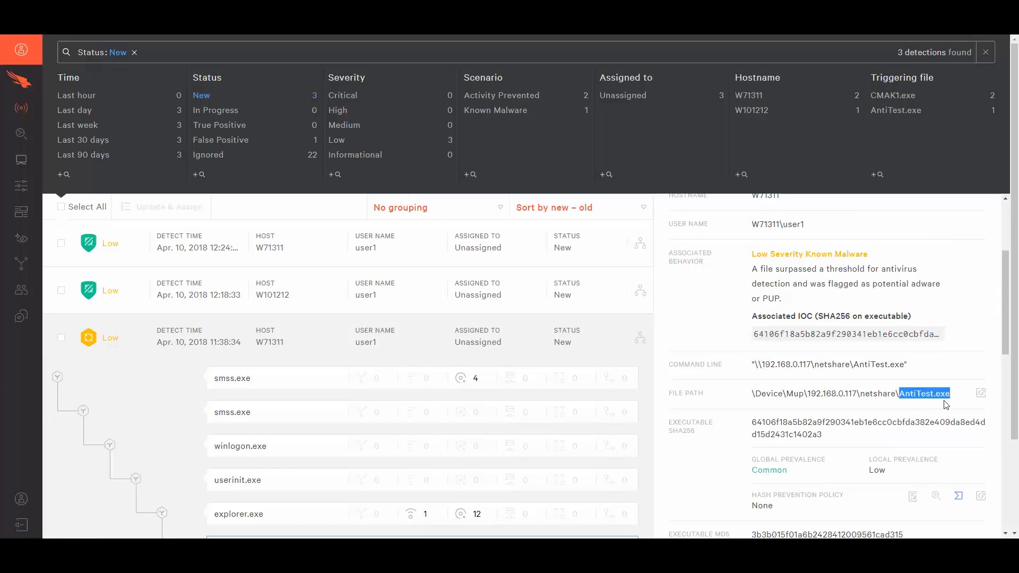
scroll(956, 371, "down", 1)
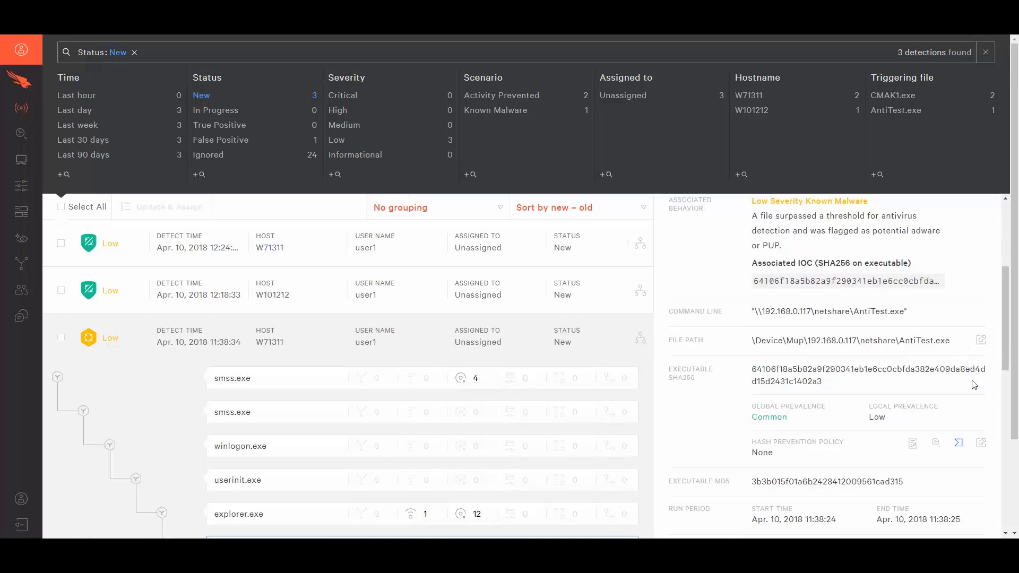
left_click(958, 446)
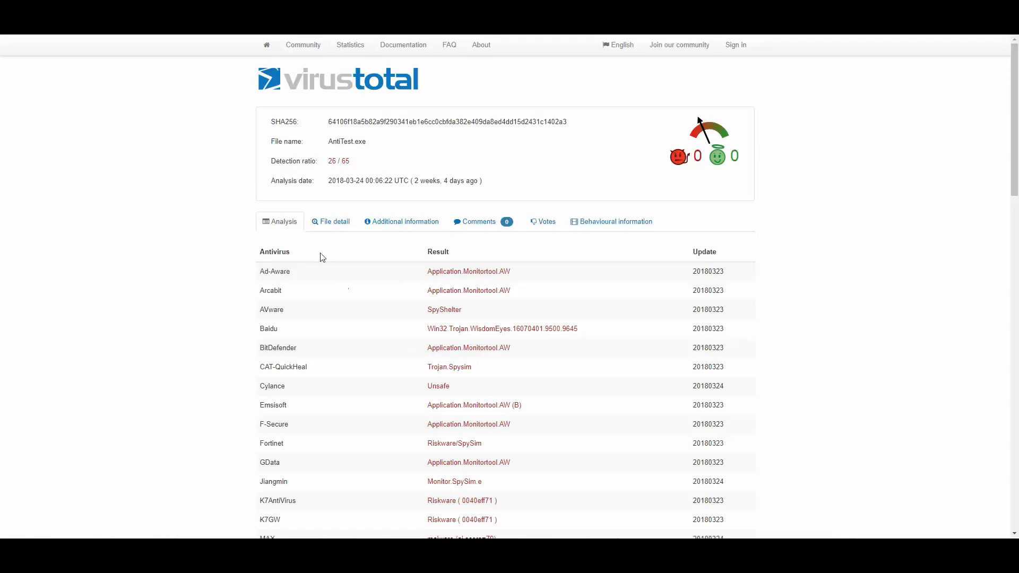
left_click(331, 223)
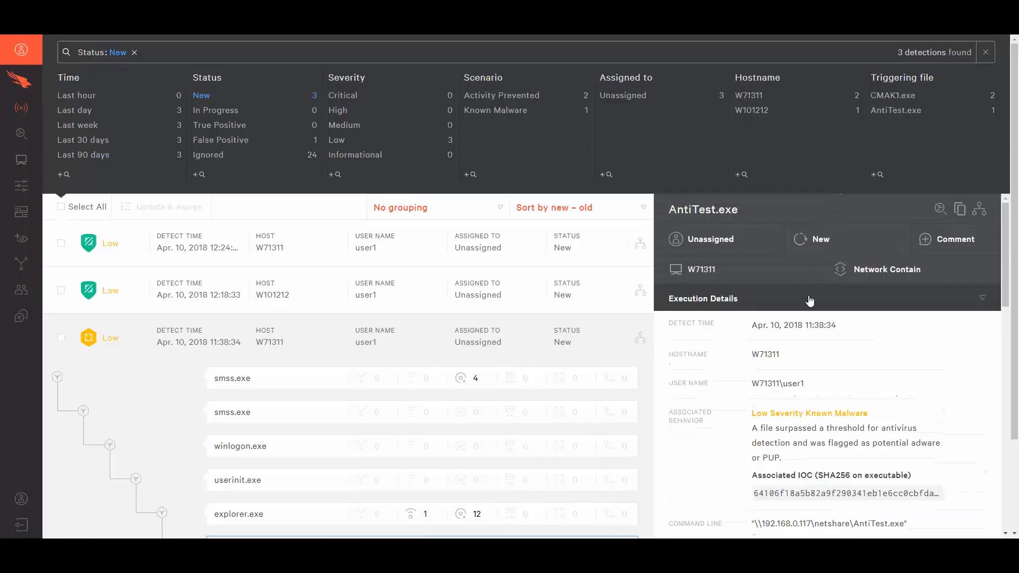
Update the AntiTest.exe detection on W71311 to True Positive with the comment "Known malware".
left_click(890, 237)
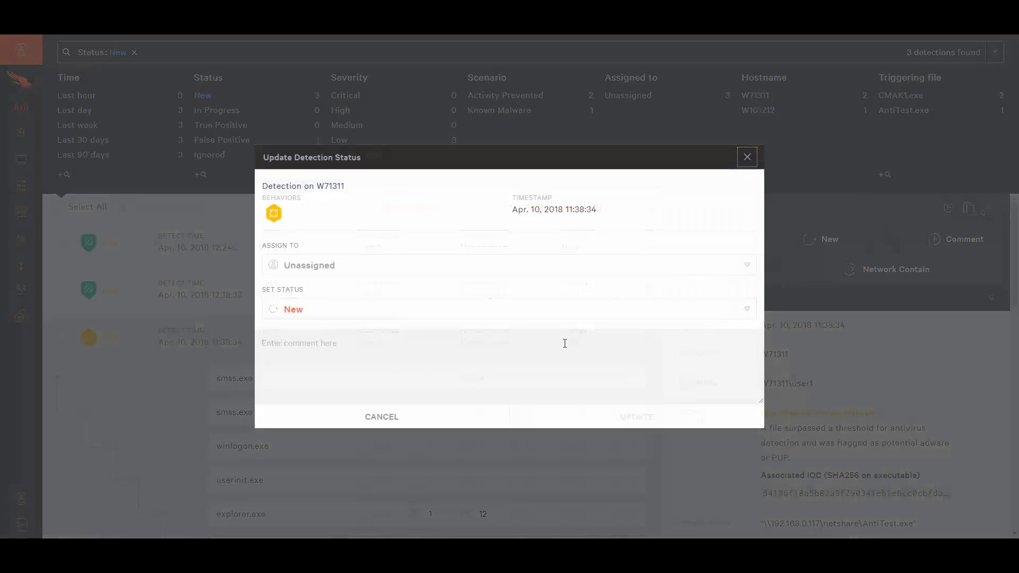
left_click(746, 309)
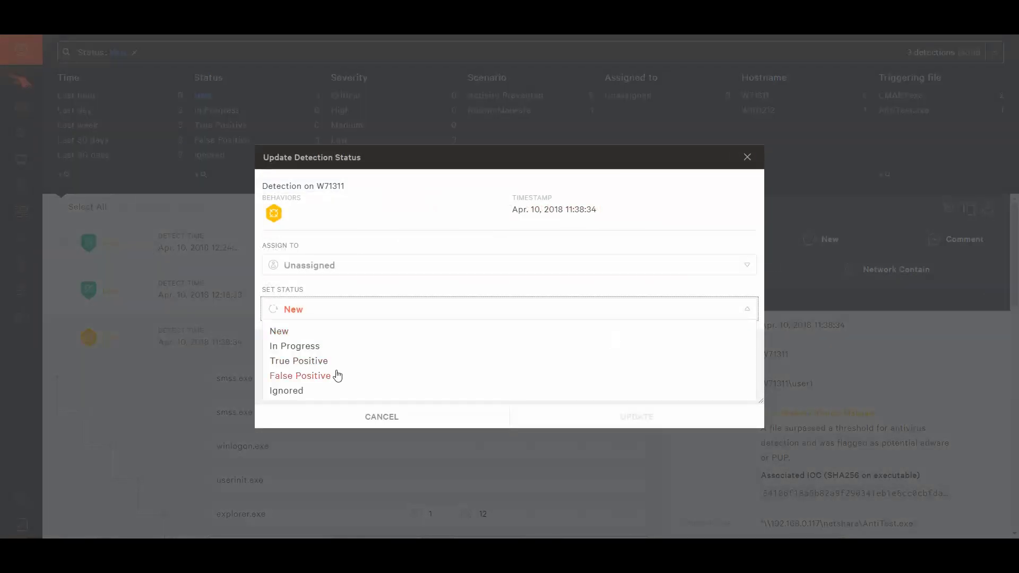
left_click(318, 361)
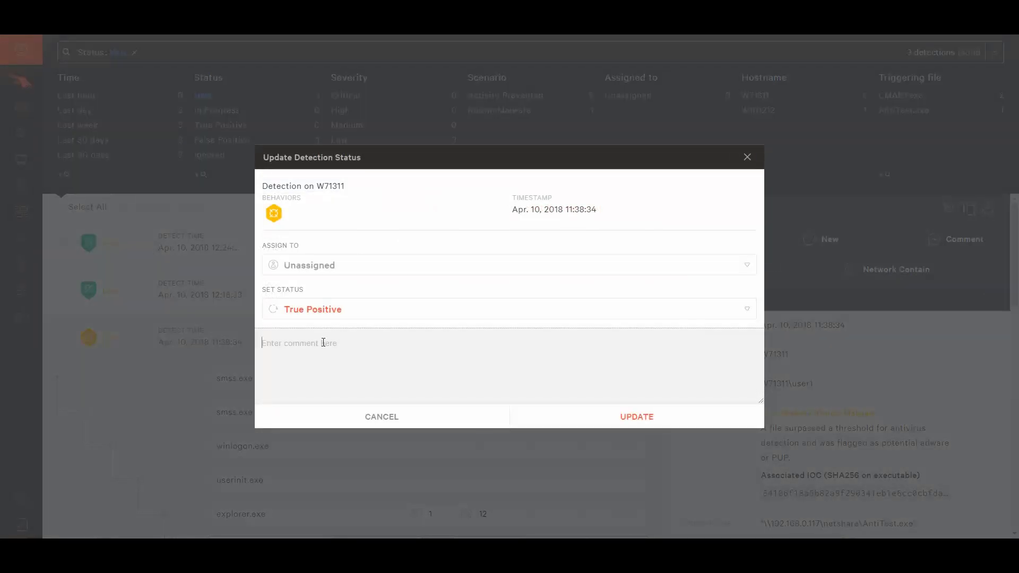
left_click(323, 343)
type("Known malware.")
left_click(634, 414)
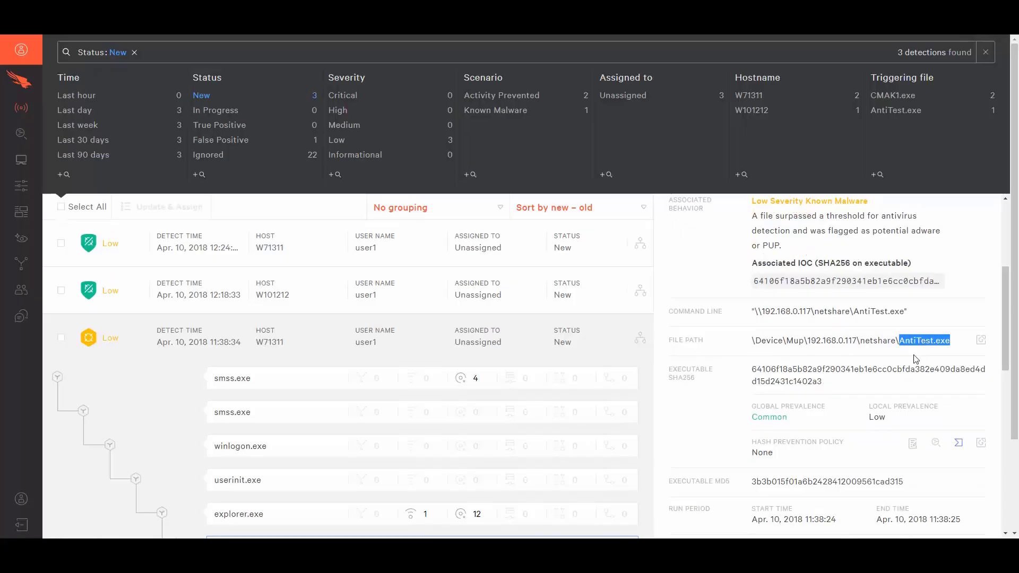
Upload the AntiTest.exe hash for Windows and apply the Always Block policy action to it.
left_click(913, 447)
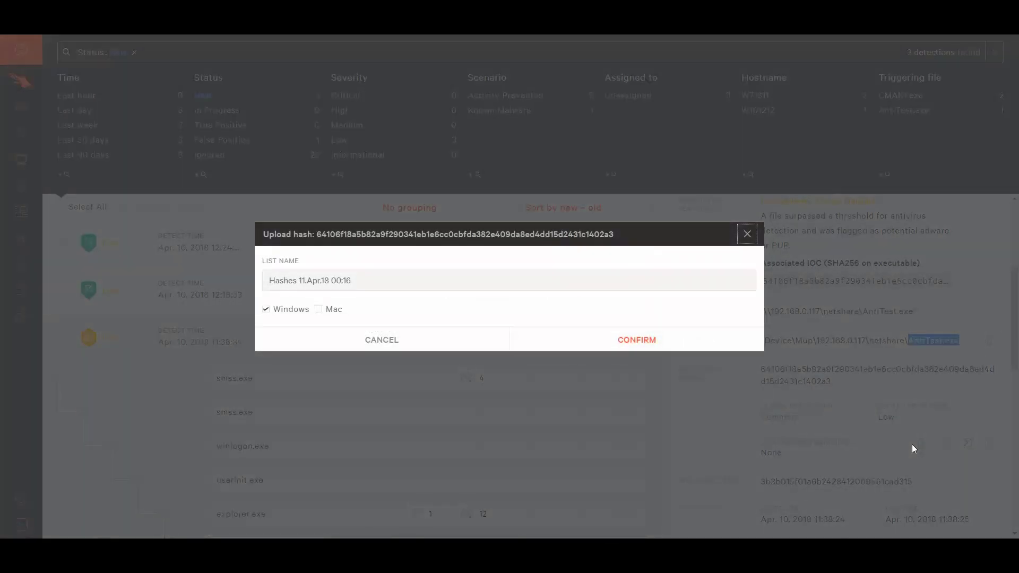
left_click(617, 341)
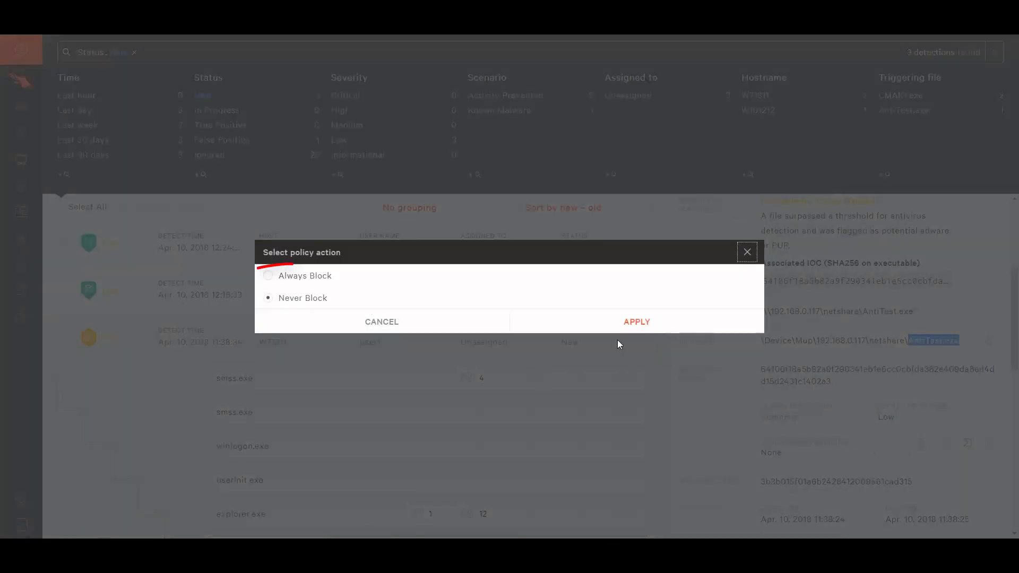
left_click(268, 275)
left_click(637, 322)
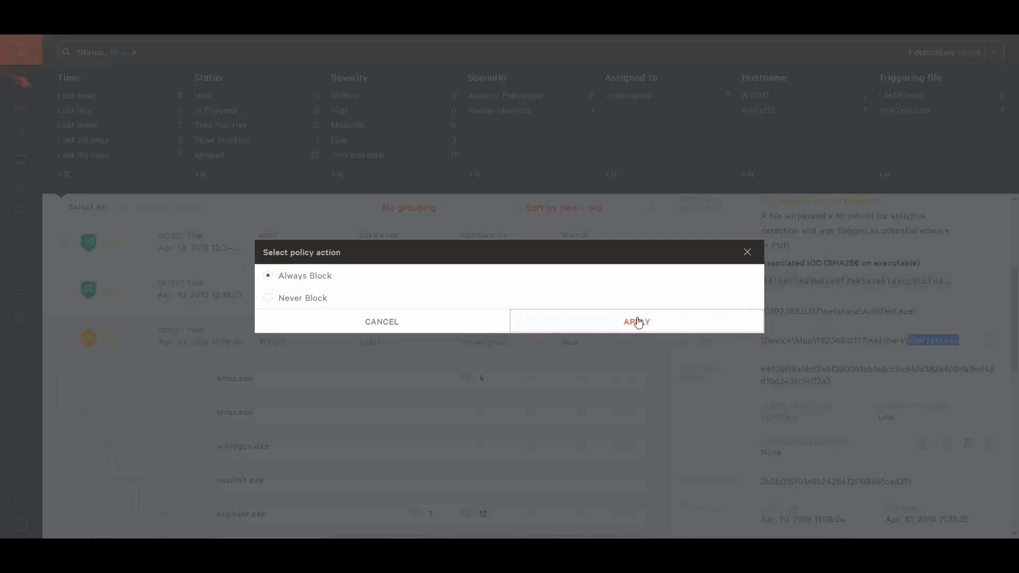